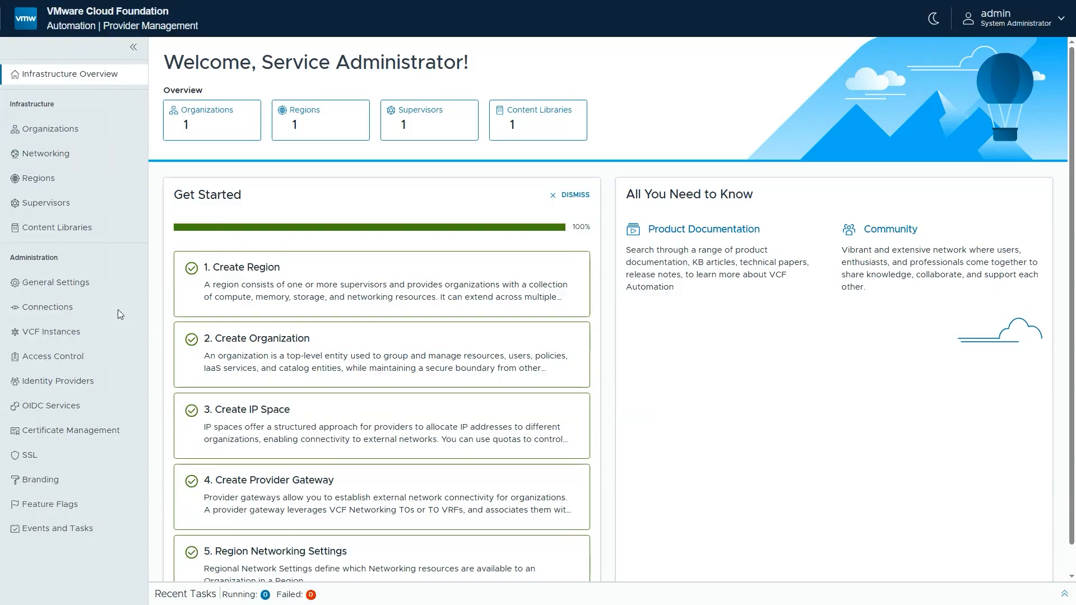
Examine the vCenter and NSX Manager connections and the details of the supervisor vcf-supervisor-wld1-a
click(62, 307)
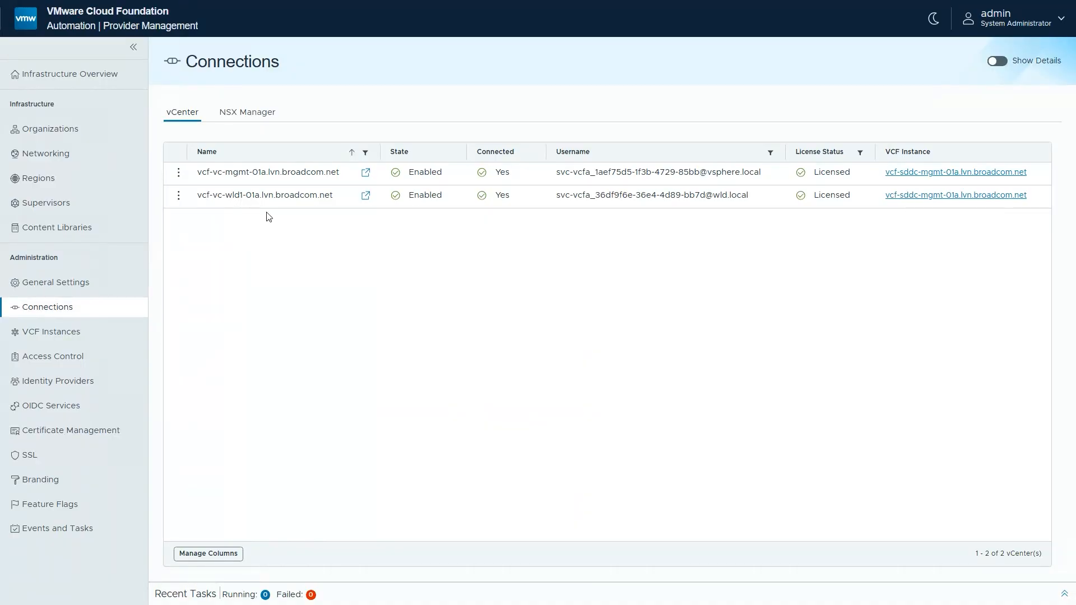
click(244, 119)
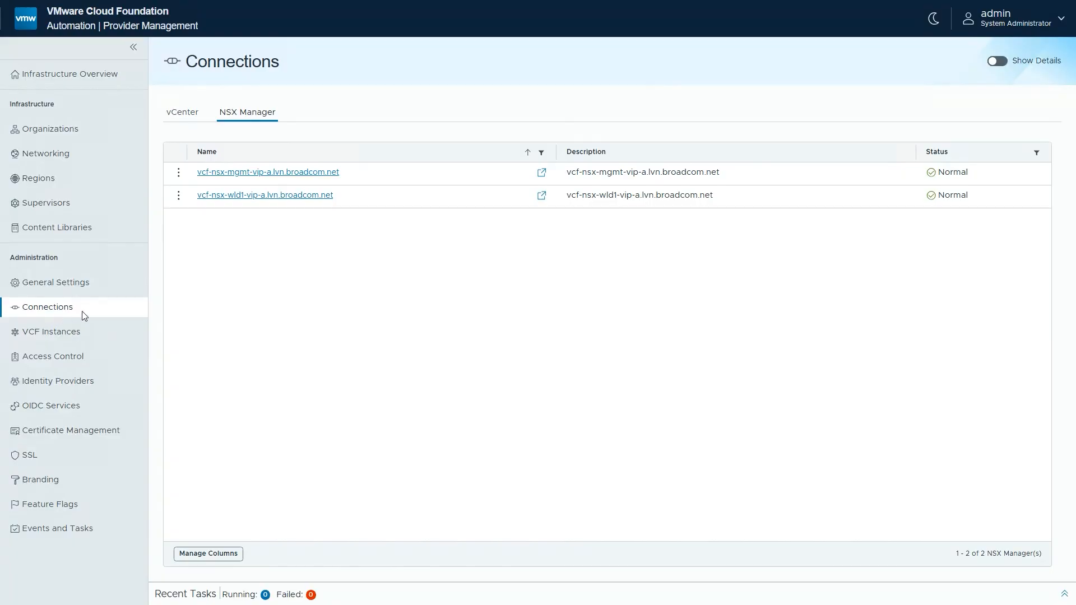
click(82, 205)
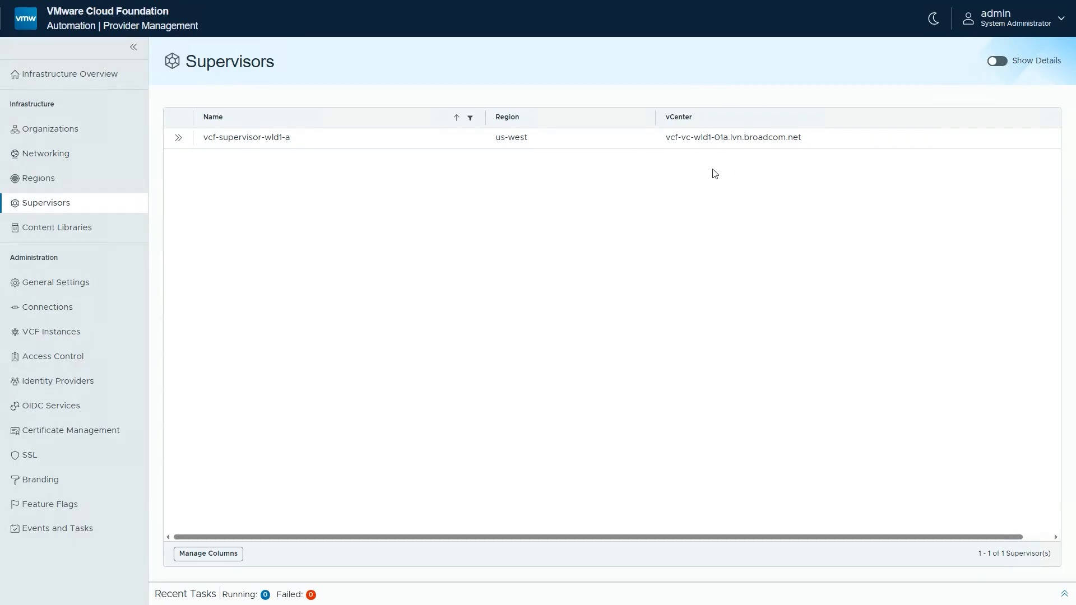
click(178, 137)
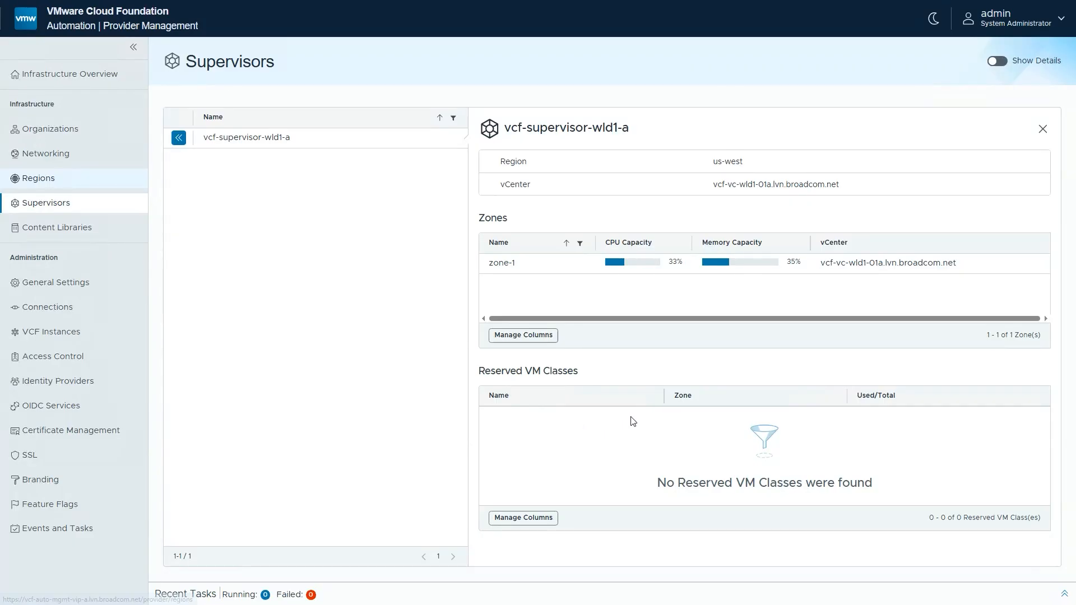
Examine the us-west region's supervisors, VM classes and storage classes, plus the provider gateways and IP spaces
click(62, 184)
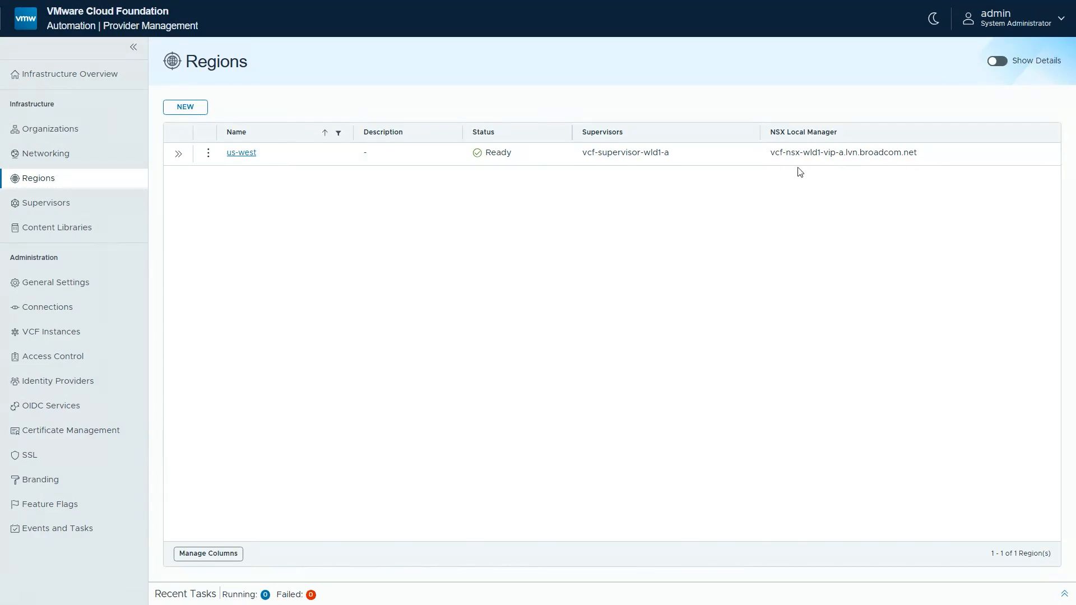
click(241, 153)
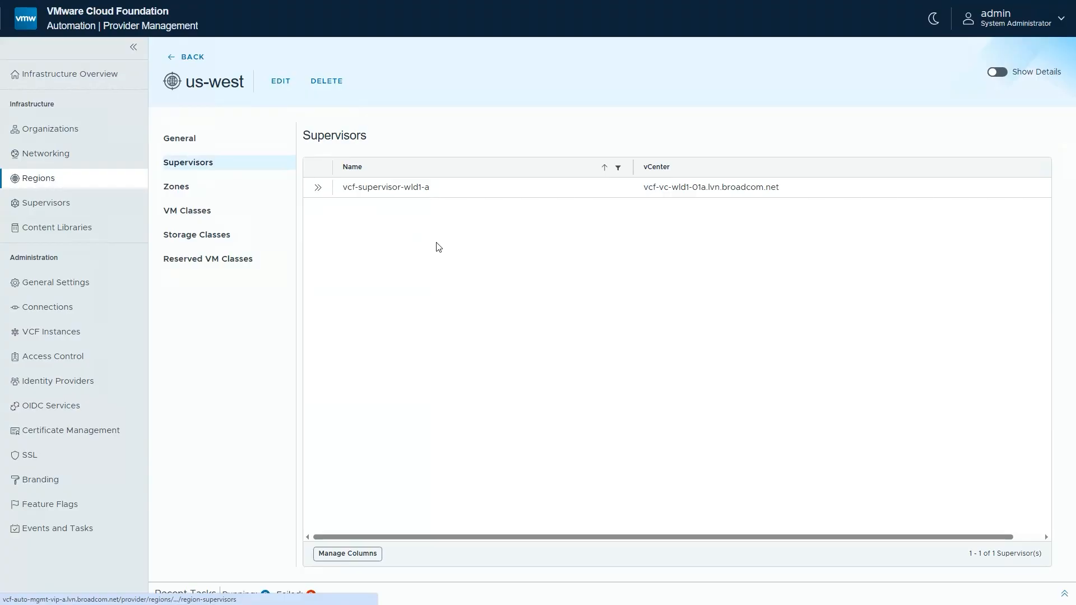
click(191, 215)
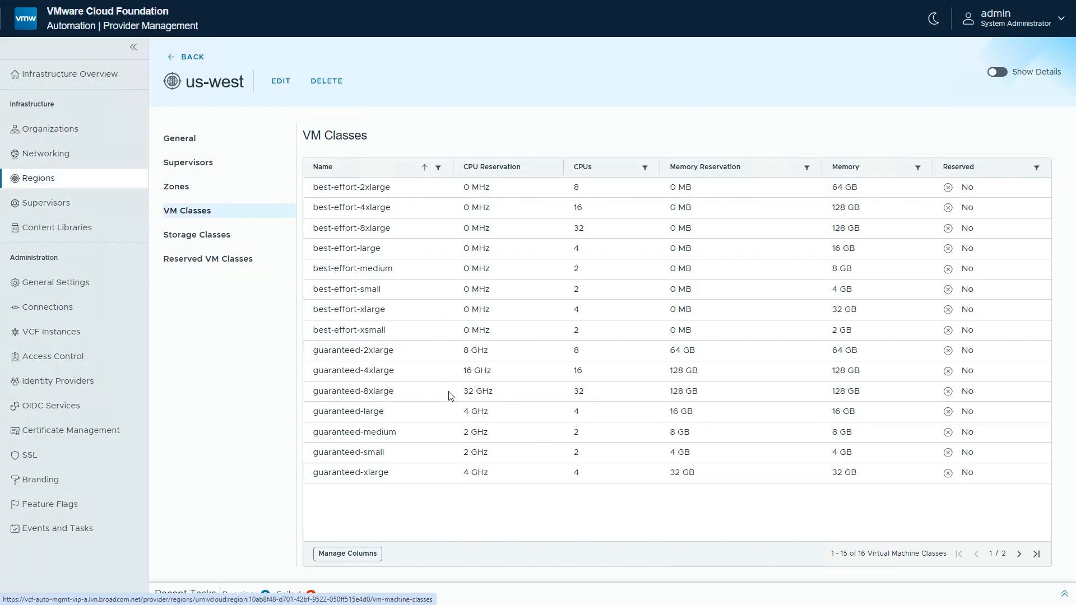
click(212, 239)
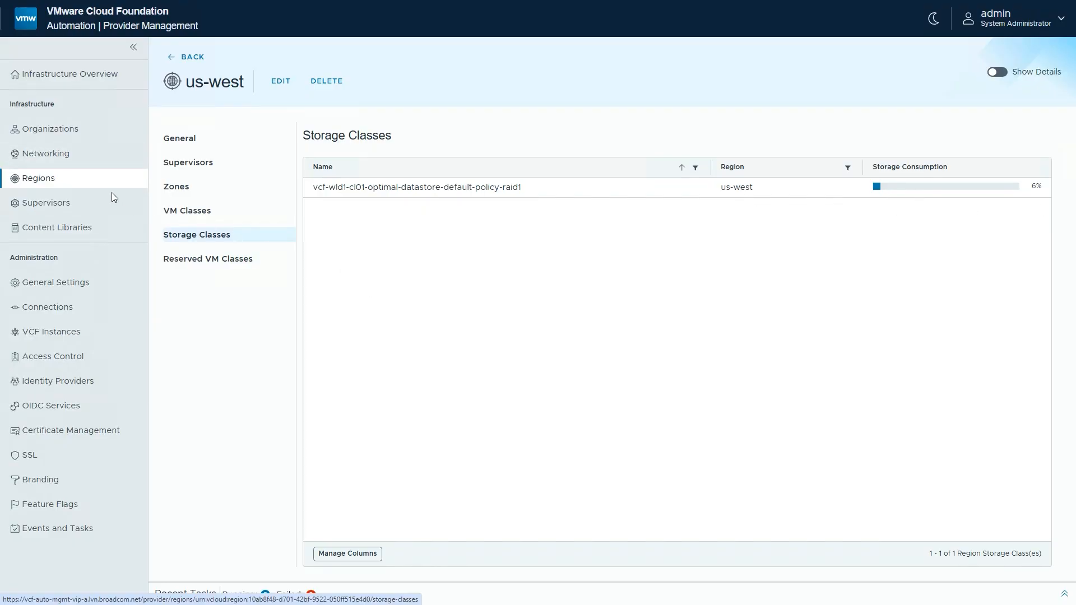
click(49, 156)
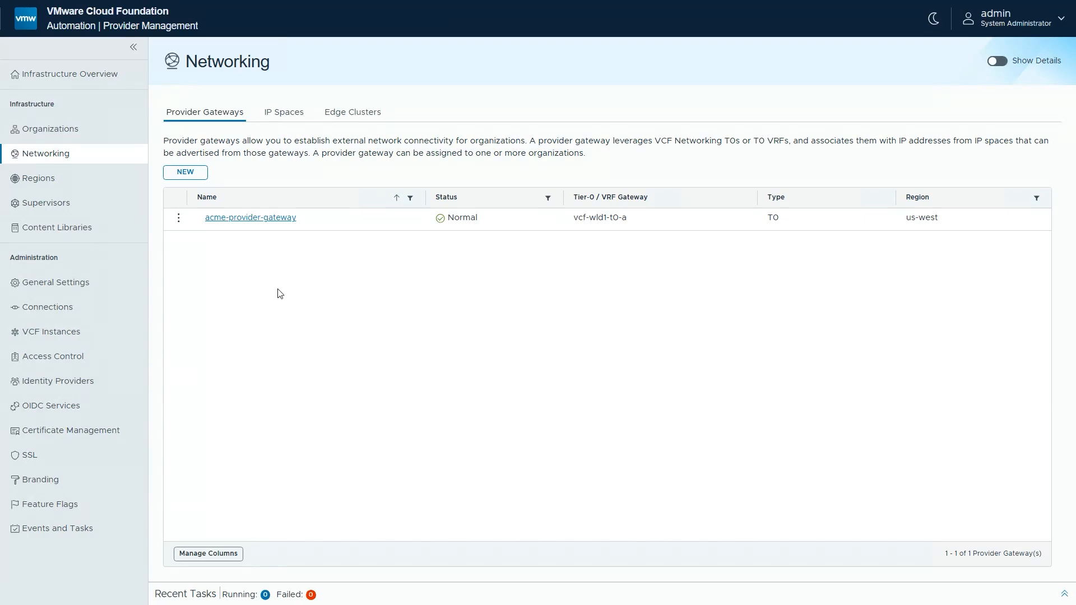
click(286, 114)
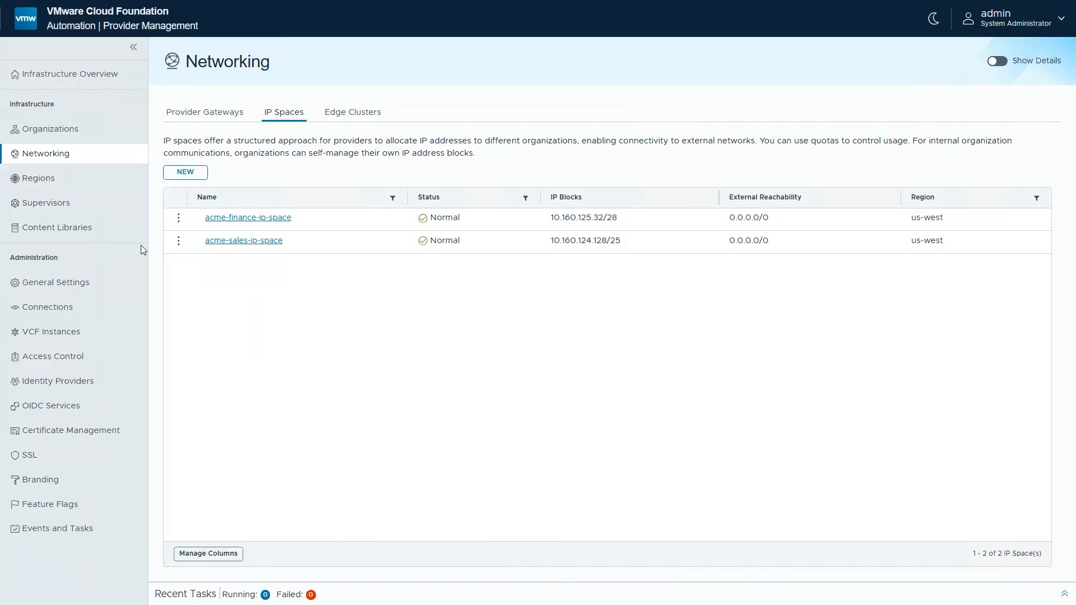
Create a new organization of type Organization for All Apps named acme-sales
click(59, 131)
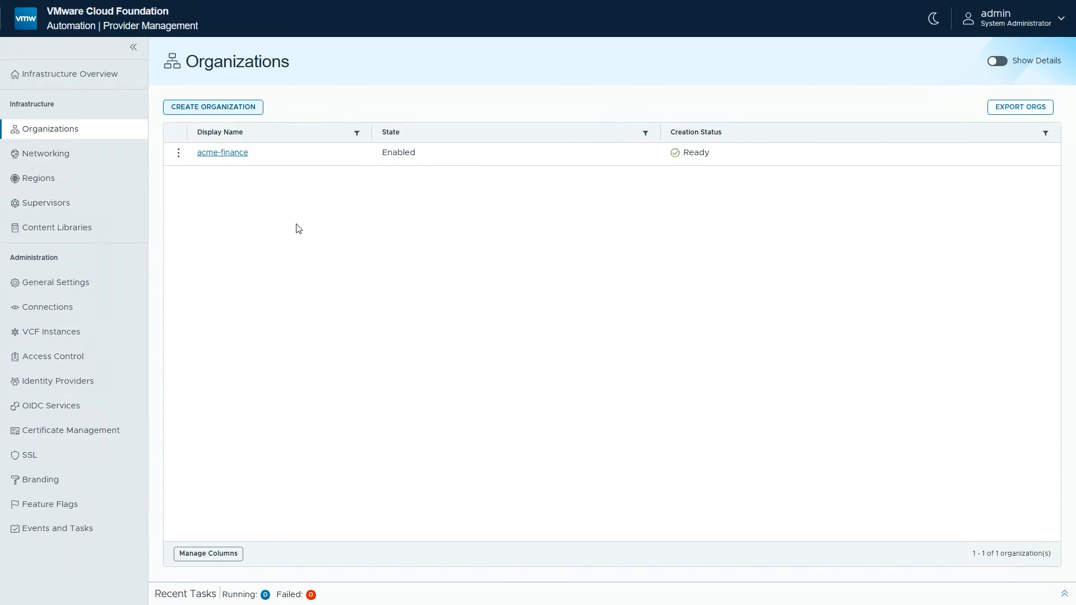
click(212, 107)
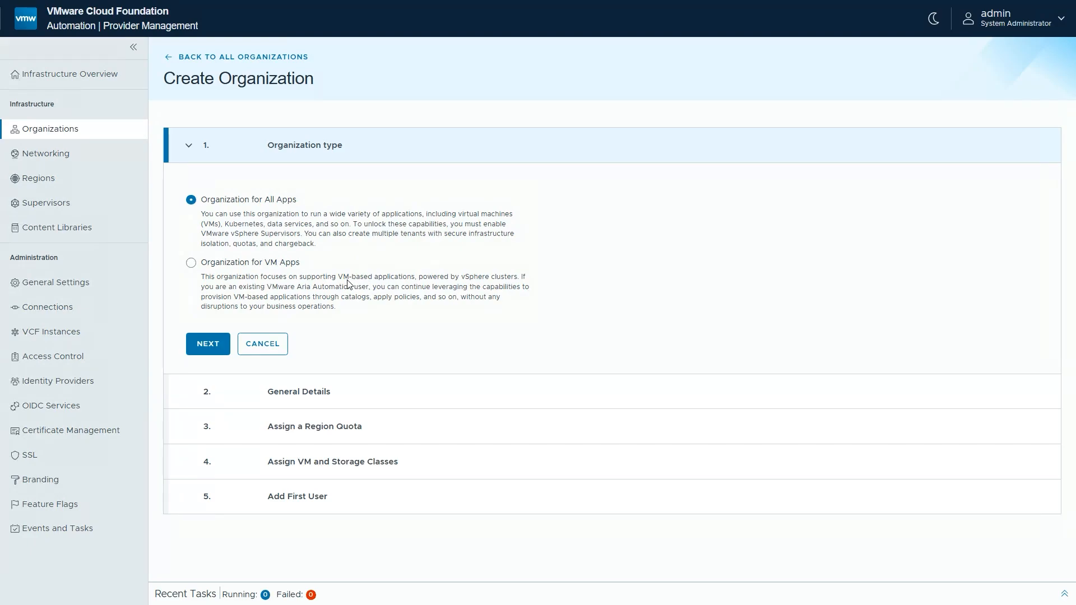
click(208, 344)
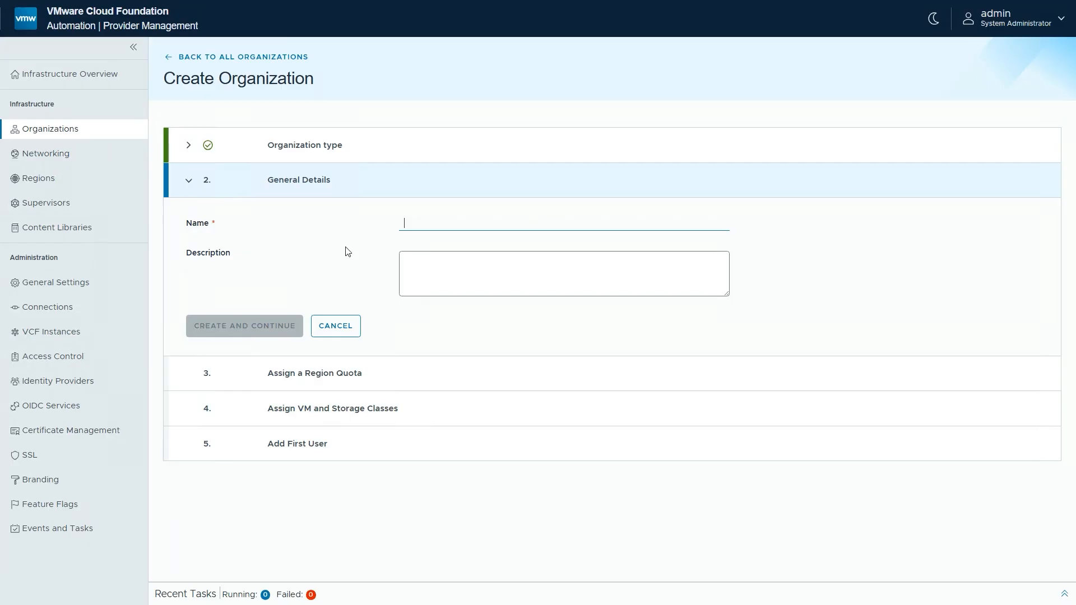
text(acme-sales)
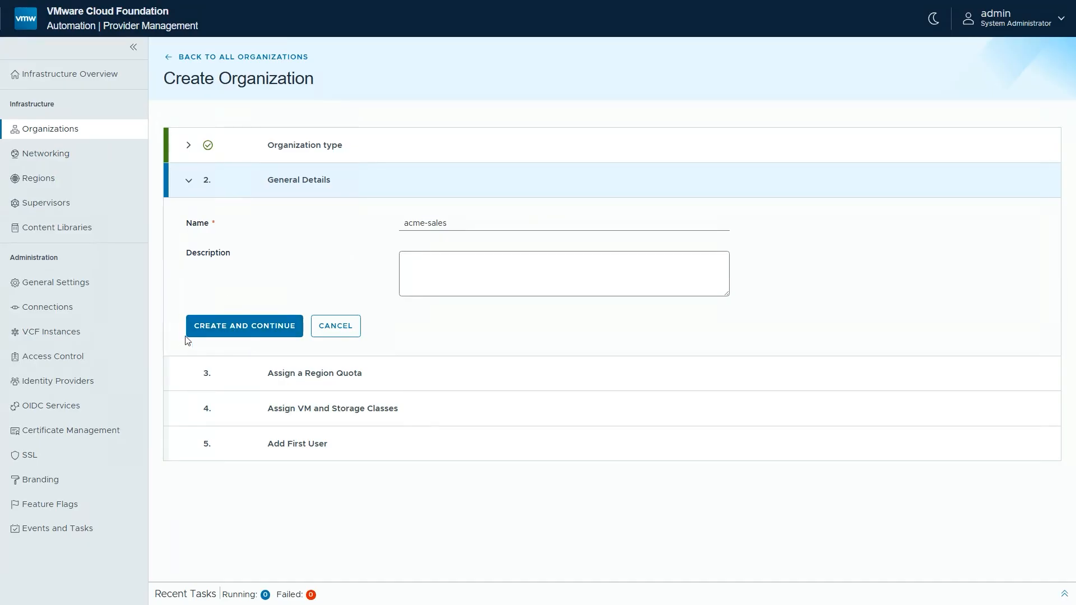
click(237, 331)
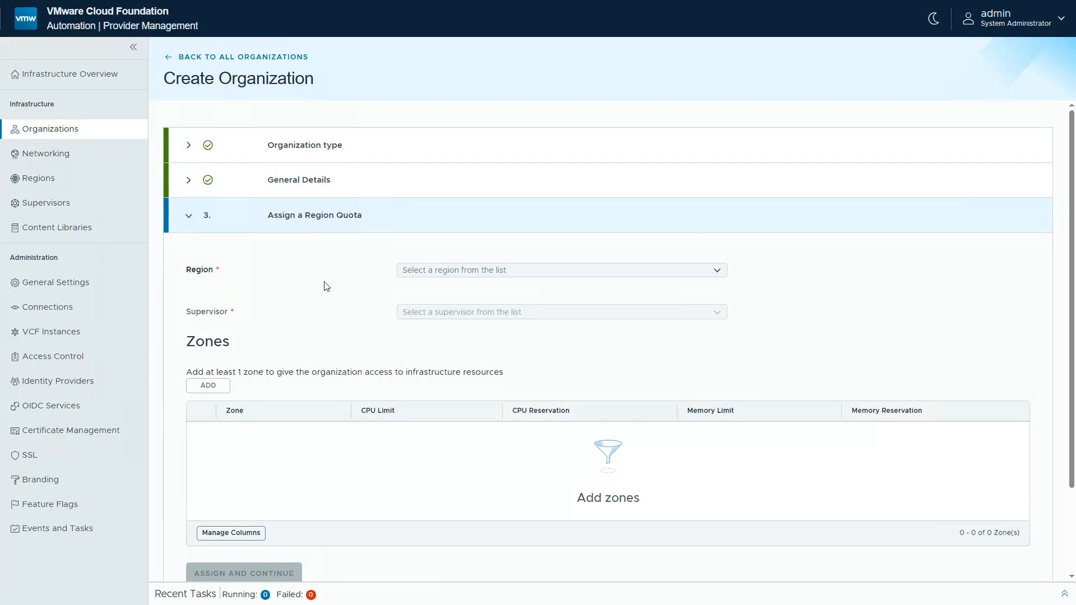
Choose region us-west and supervisor vcf-supervisor-wld1-a for the new organization's region quota
click(723, 274)
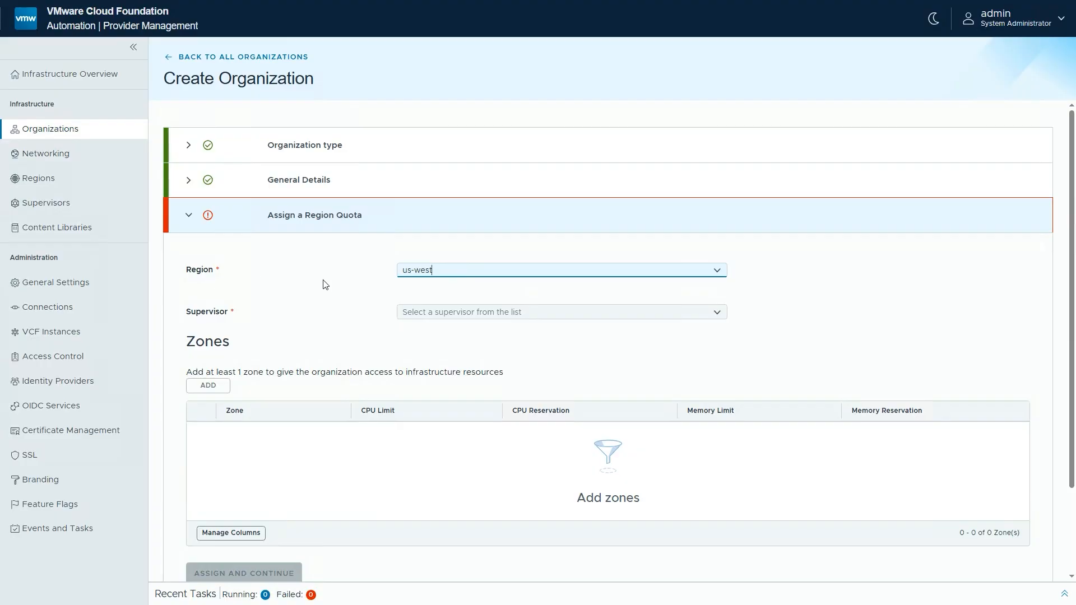
click(715, 315)
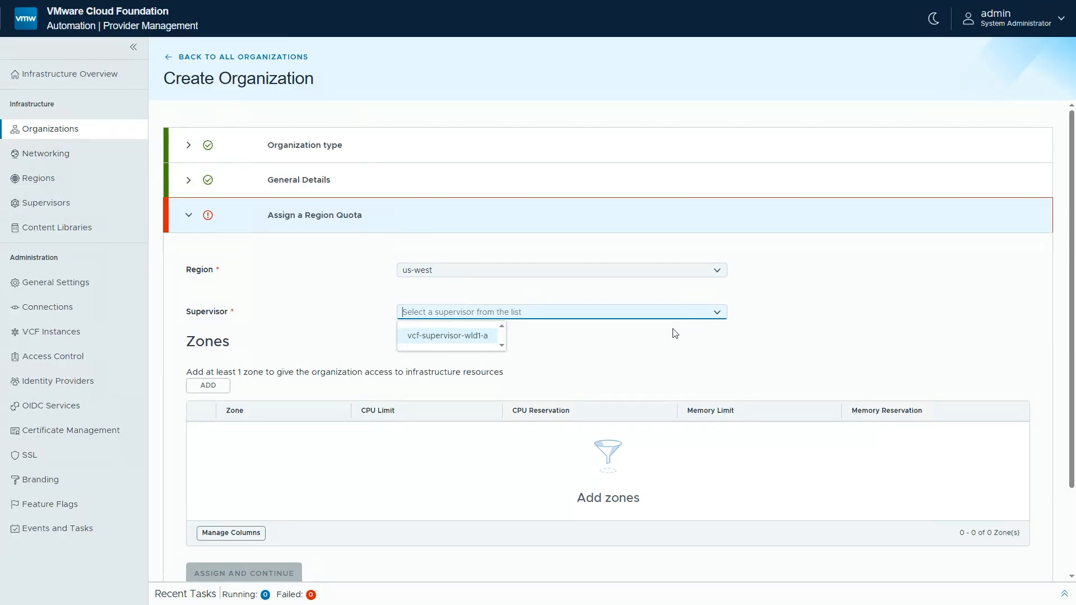
click(444, 339)
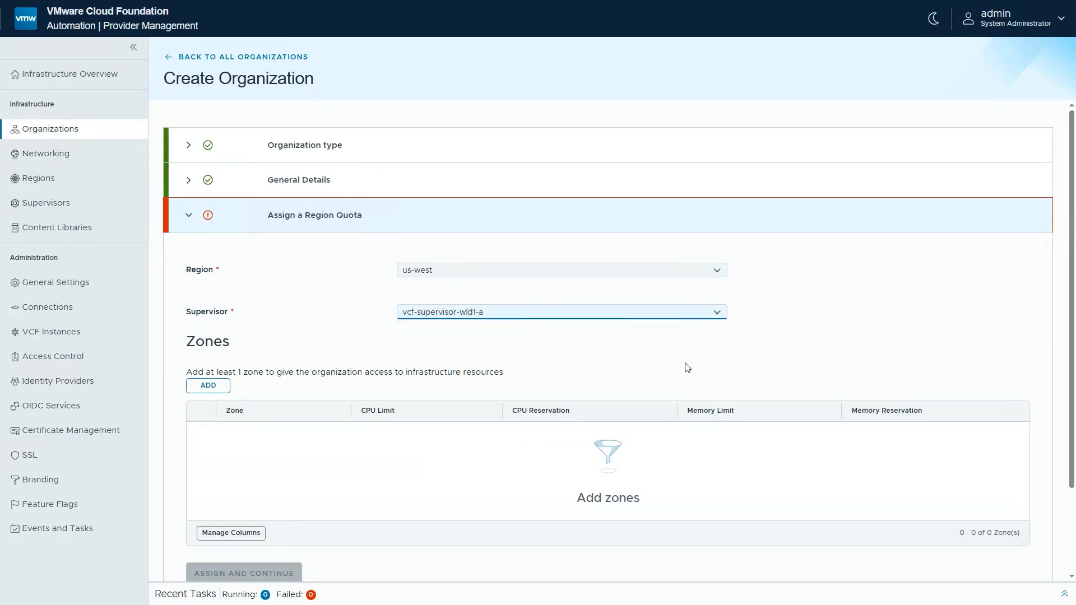
Add zone-1 with a 100 GHz CPU limit and a 256 GB memory limit, and assign the region quota
click(208, 386)
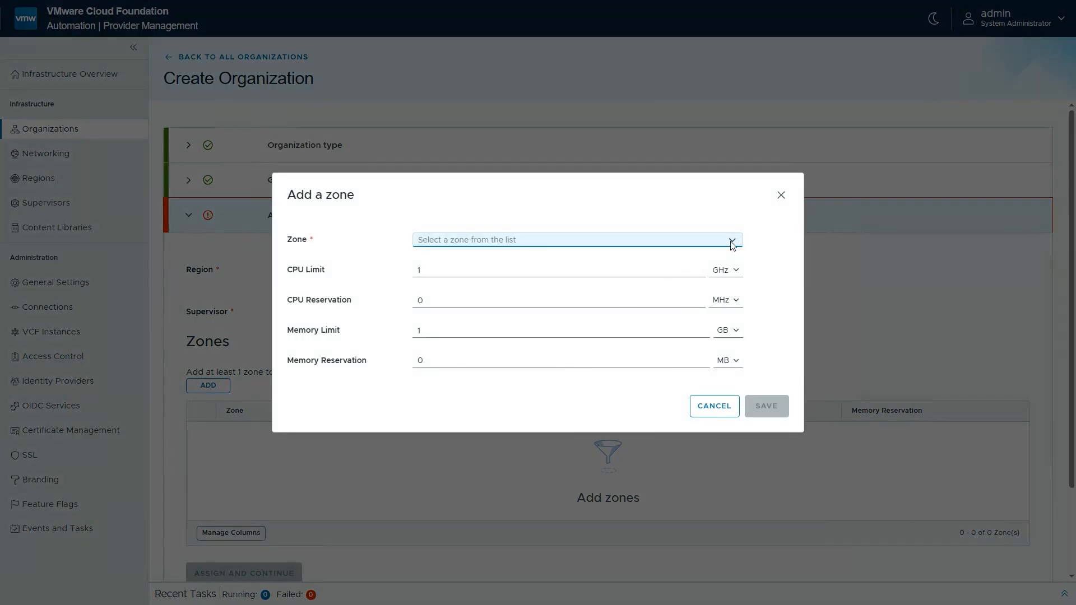
click(538, 241)
click(440, 265)
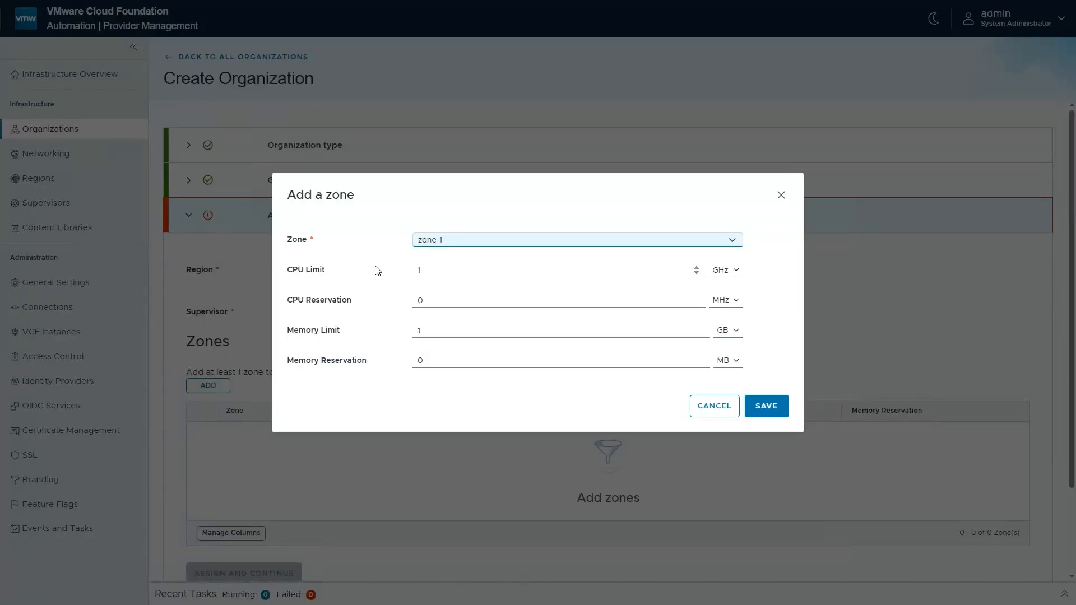
click(442, 273)
text(00)
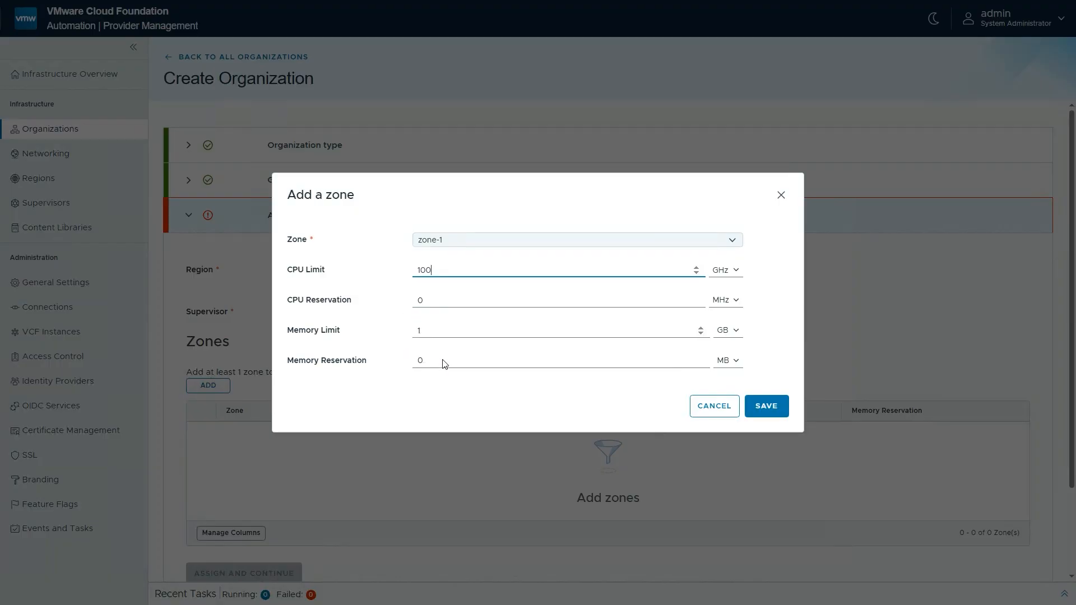
double_click(435, 335)
text(256)
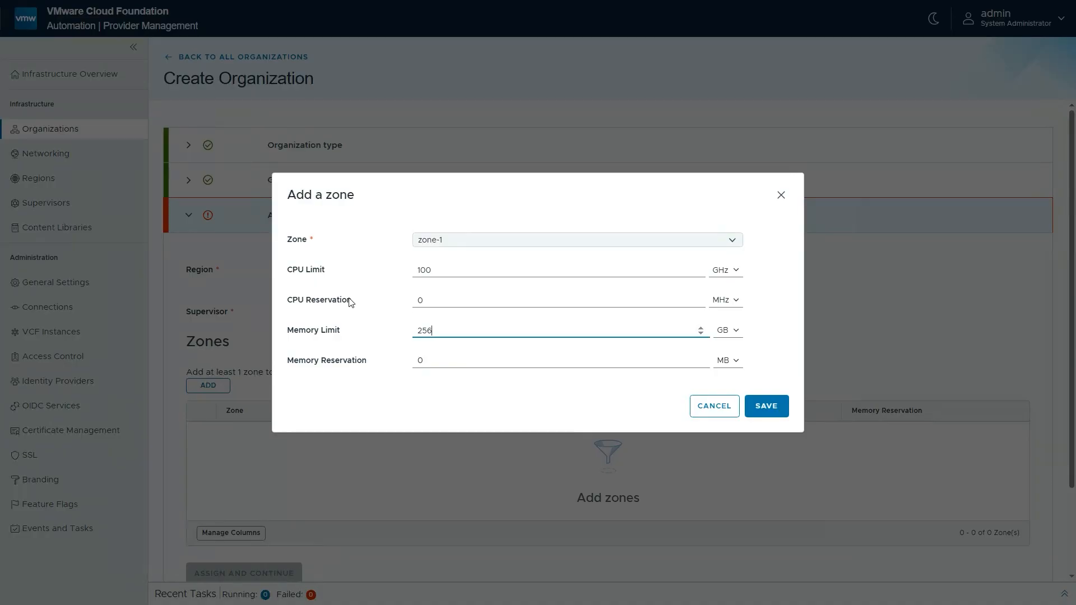
click(768, 413)
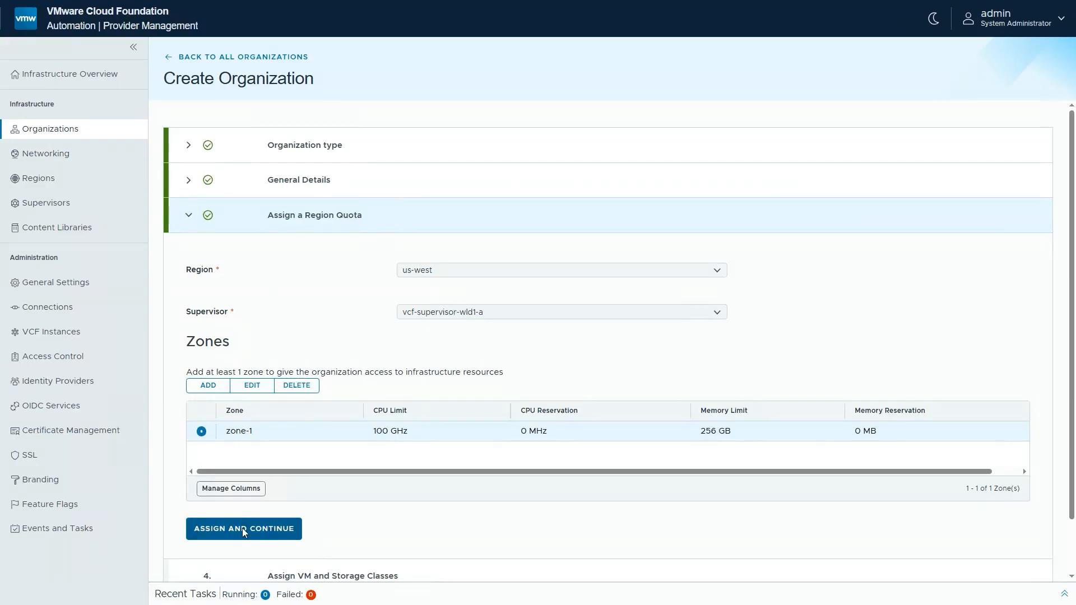
click(243, 530)
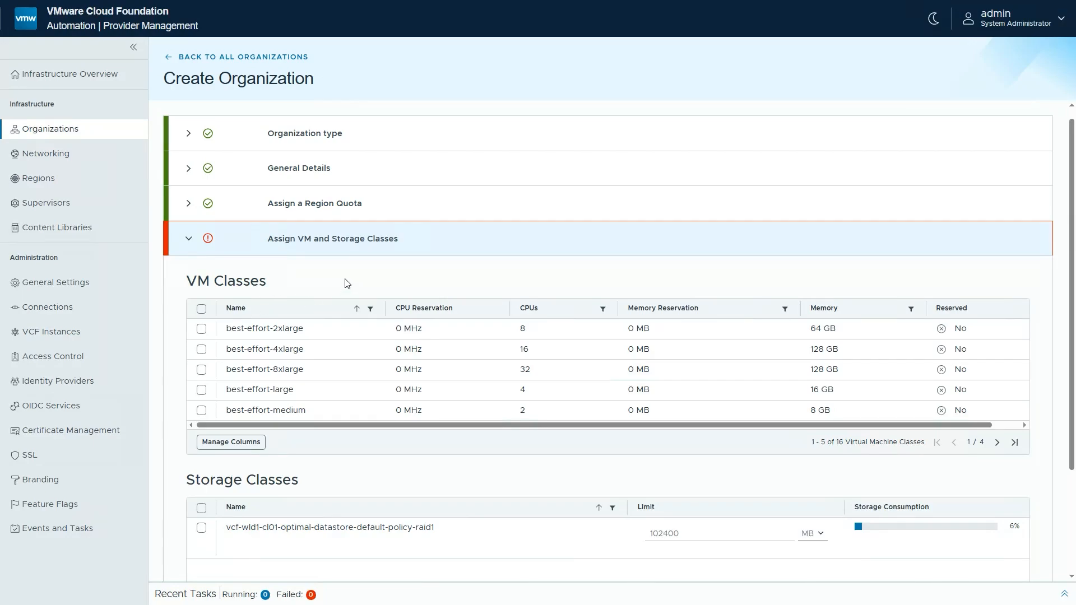
Assign all VM classes and the storage class vcf-wld1-cl01-optimal-datastore-default-policy-raid1 with a 2 TB limit to the organization
click(202, 312)
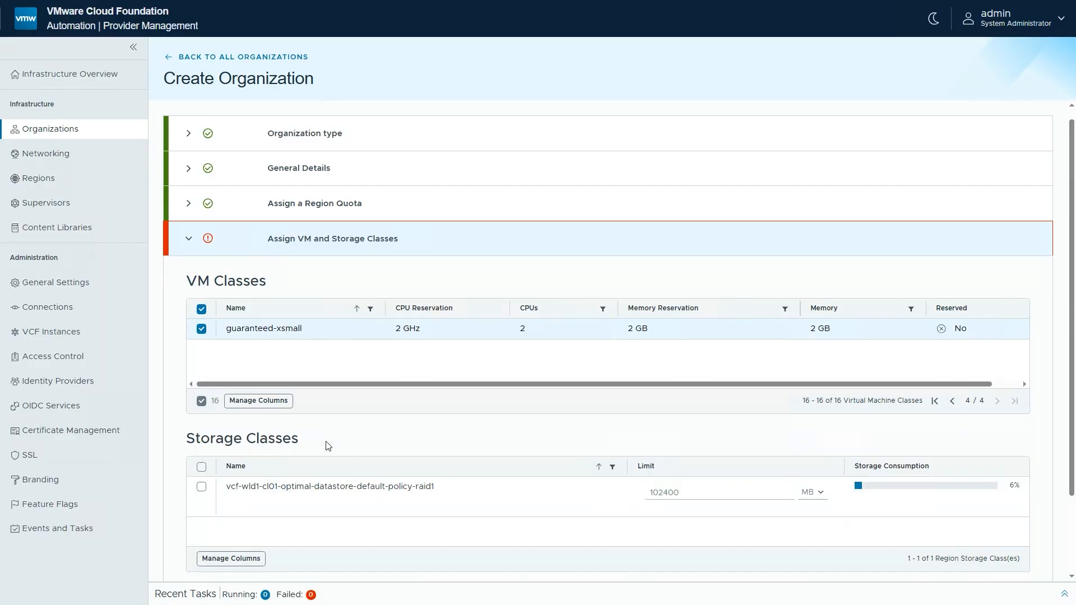
click(201, 487)
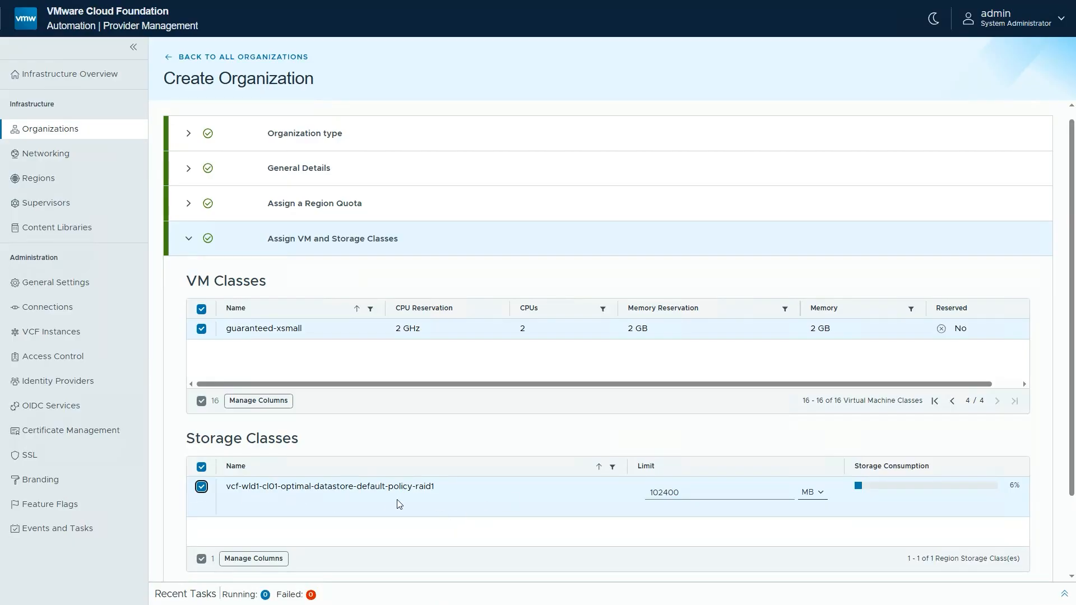
click(820, 492)
click(812, 537)
double_click(692, 503)
text(2)
scroll(469, 512, down, 1)
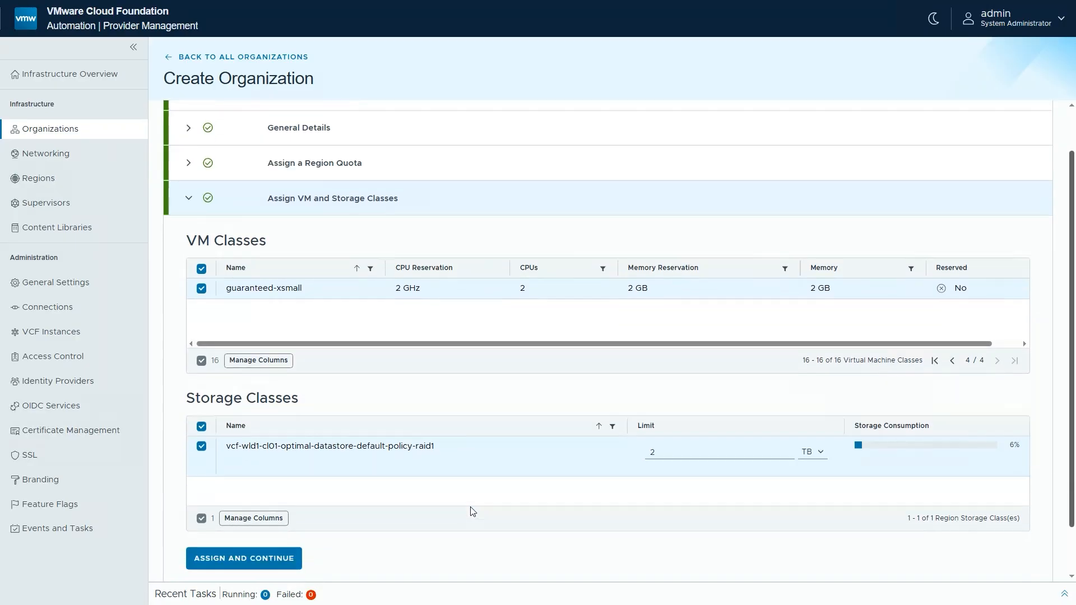
scroll(469, 512, down, 2)
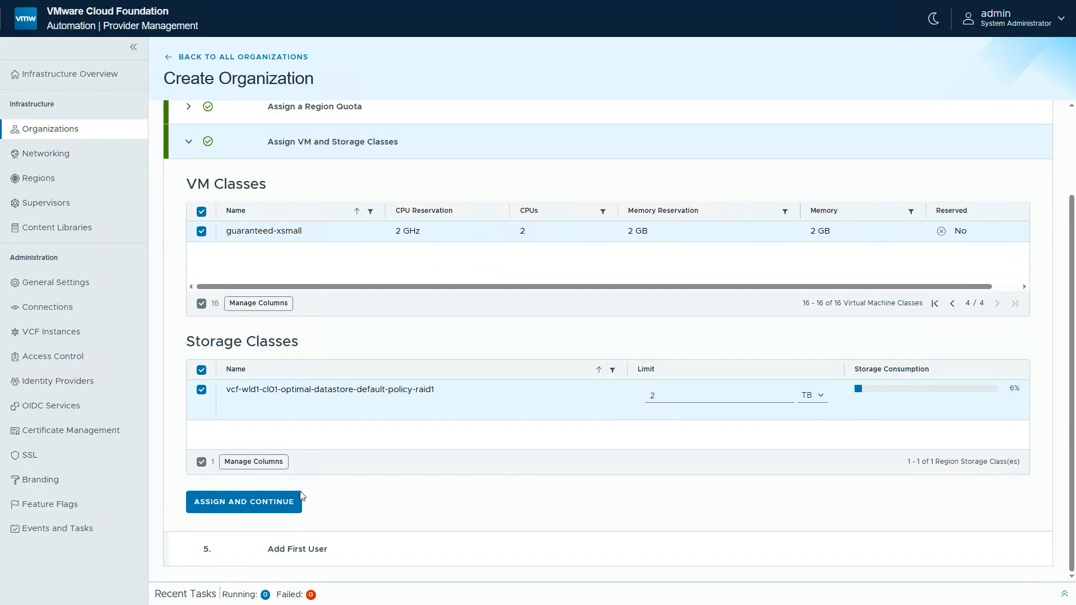
click(248, 508)
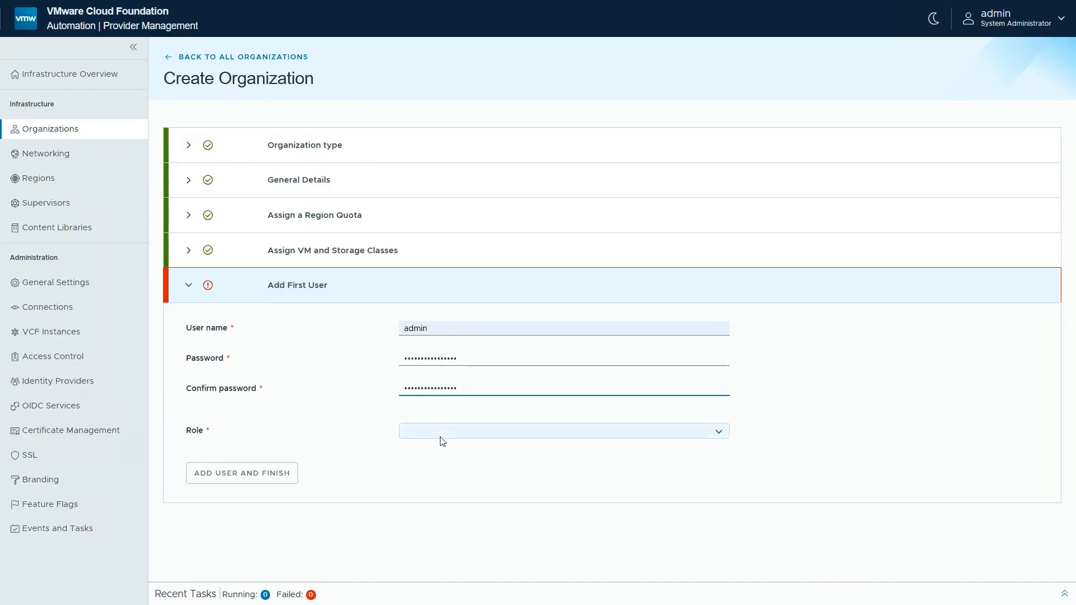
Give the first user admin the Organization Administrator role and finish creating the organization
click(470, 435)
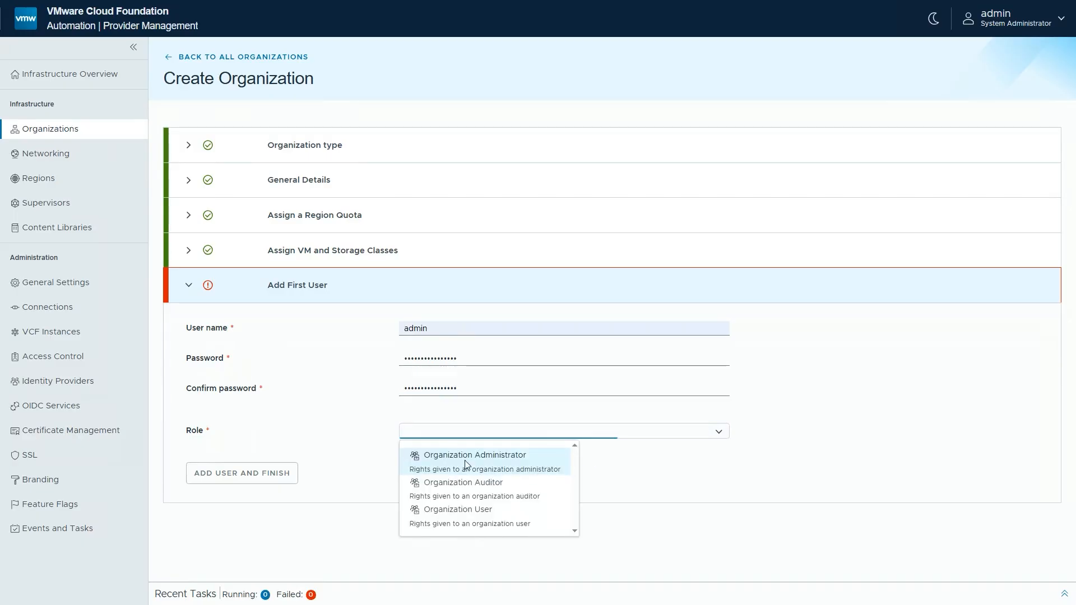
click(465, 463)
click(254, 477)
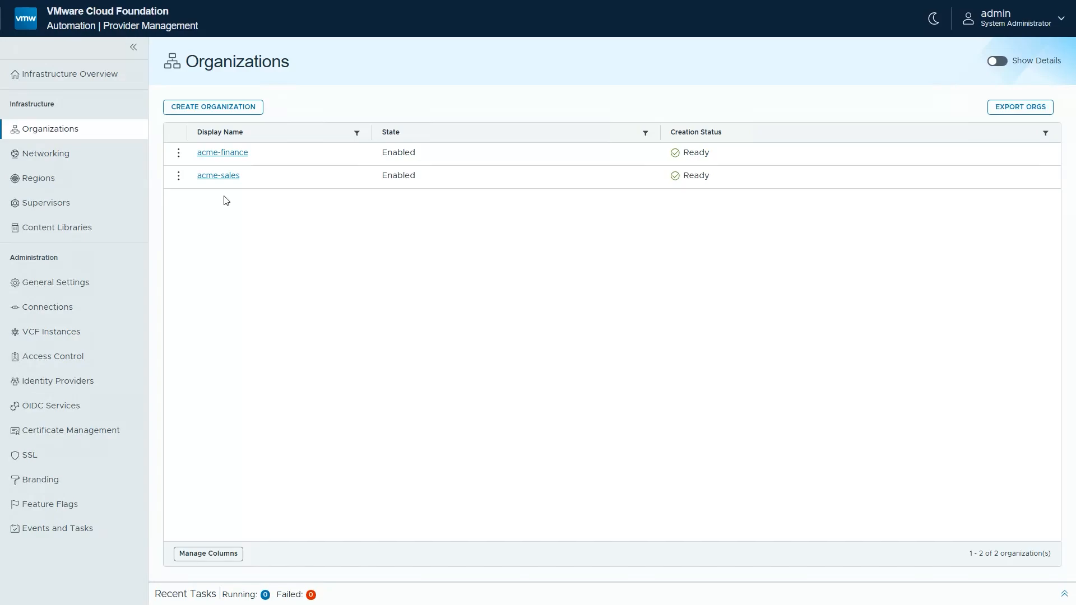
Set the log name to sales in the acme-sales organization's networking configuration
click(218, 177)
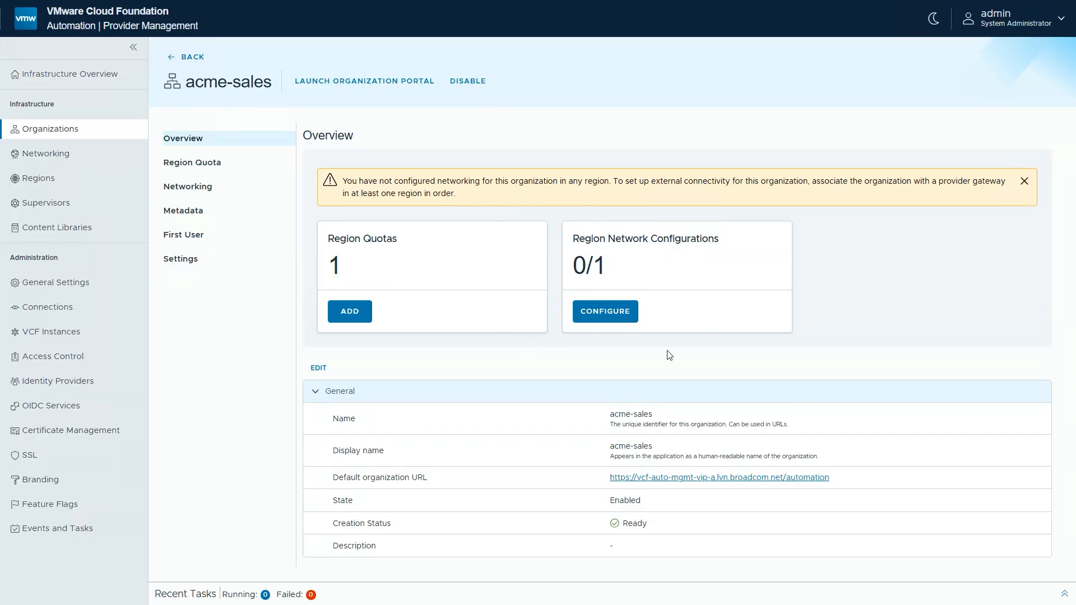
click(605, 320)
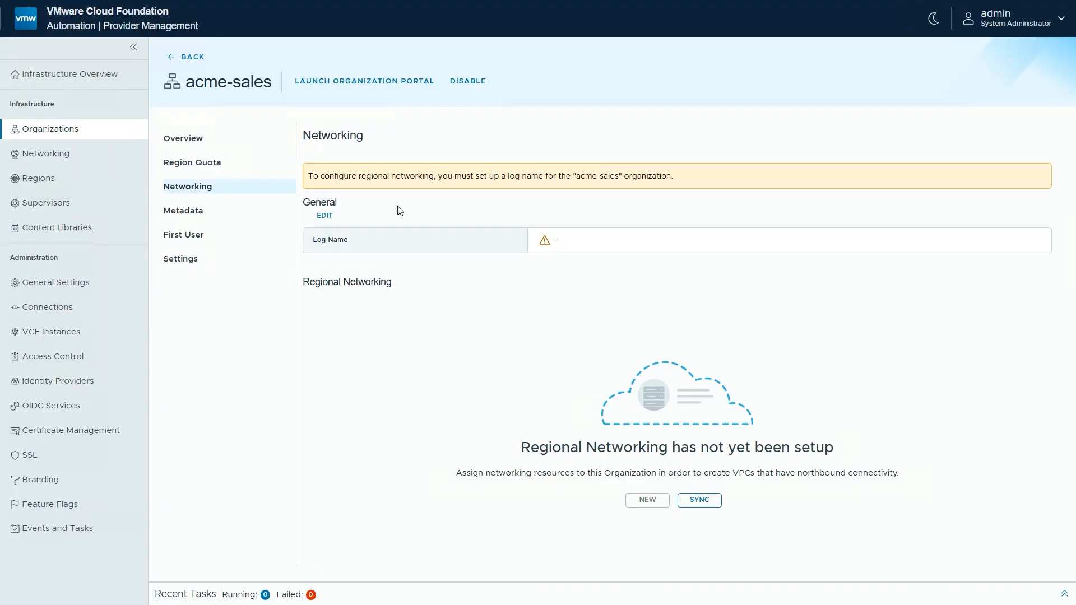
click(325, 218)
click(431, 293)
text(sales)
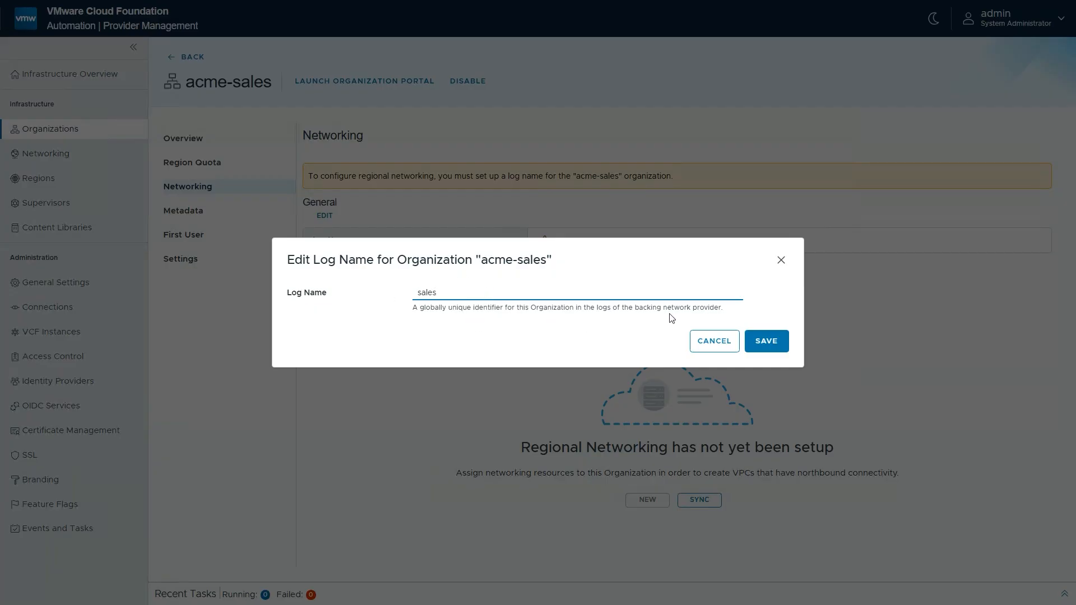
click(767, 341)
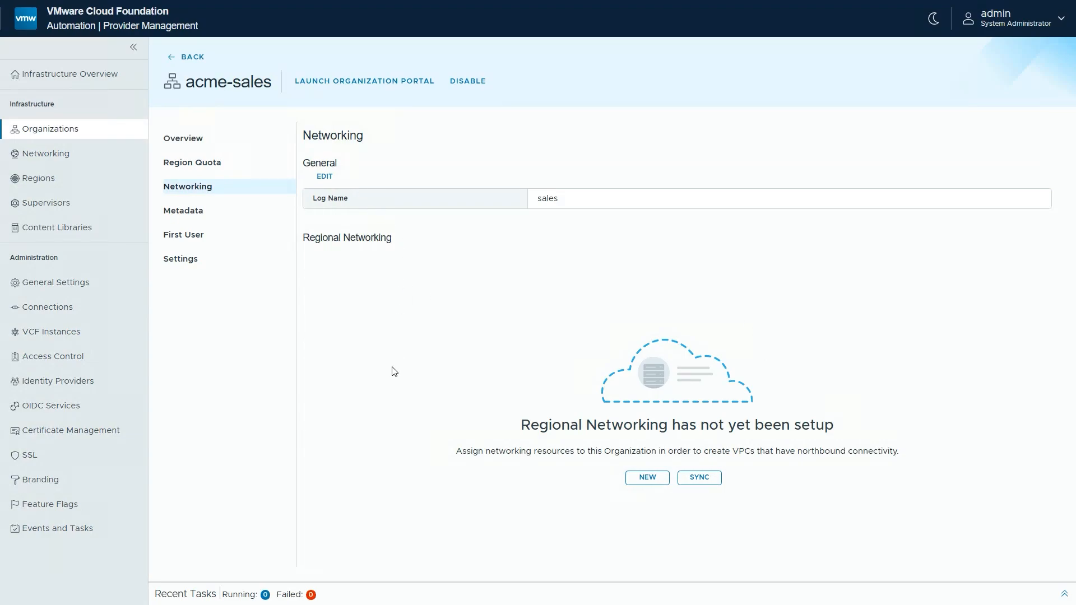
Set up regional networking for us-west with acme-provider-gateway, using the edge cluster of the Tier-0 provider gateway
click(646, 479)
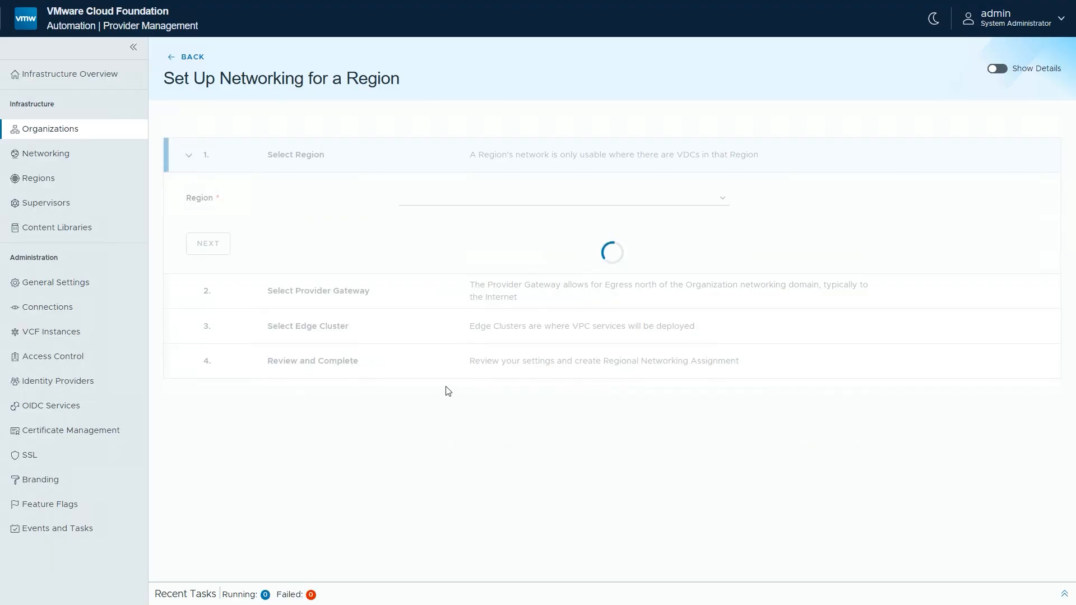
click(424, 199)
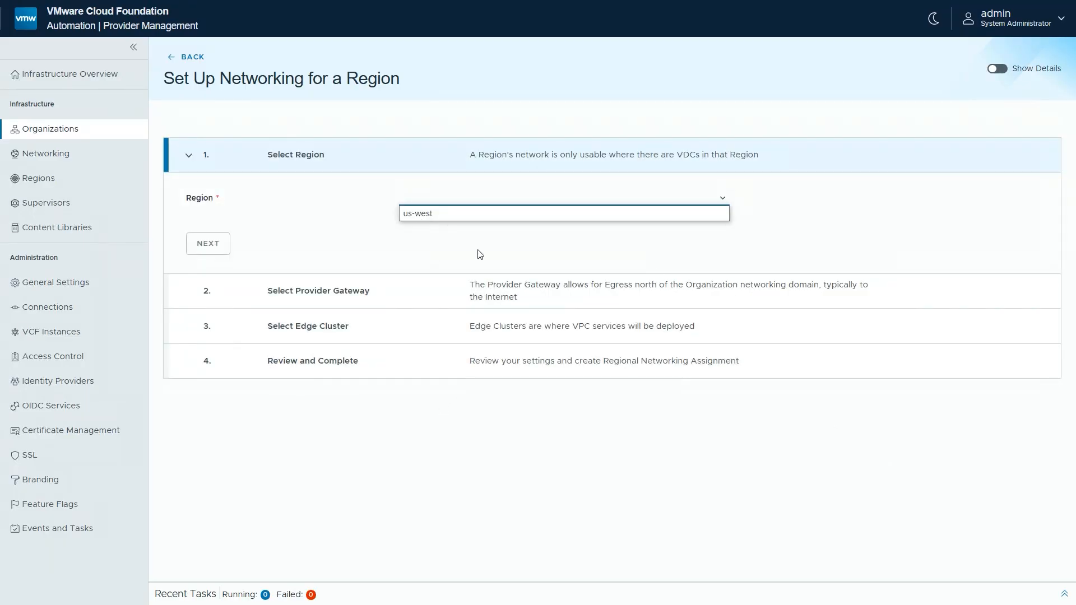
click(449, 214)
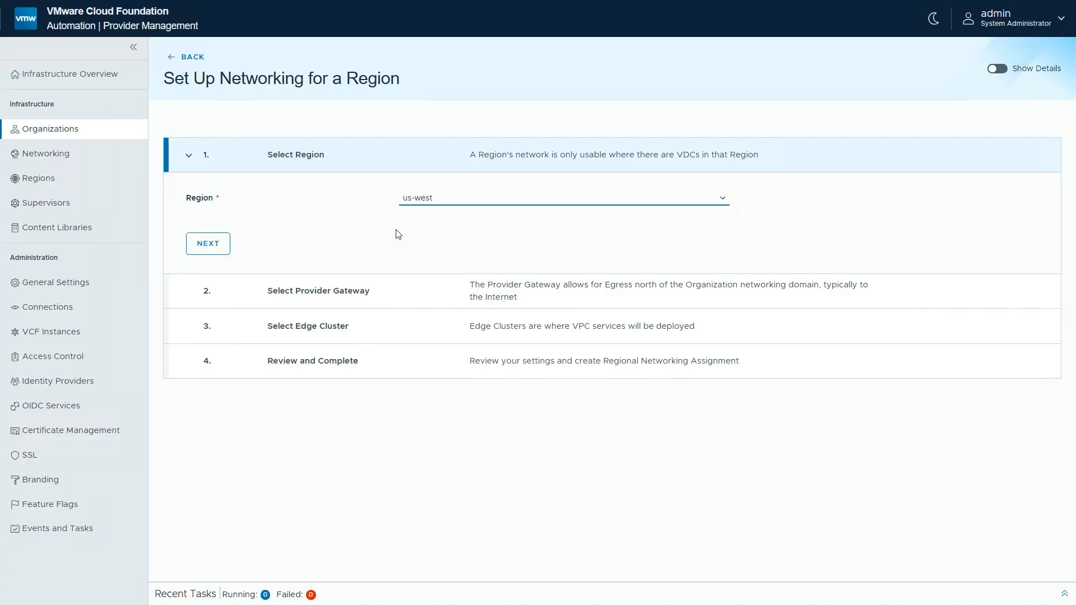
click(211, 248)
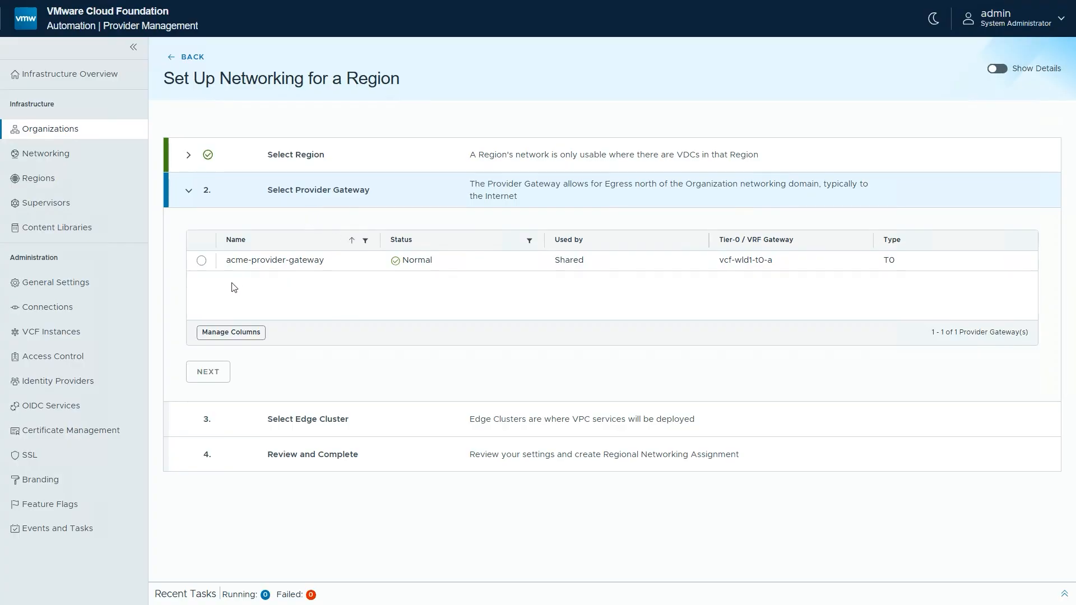
click(201, 261)
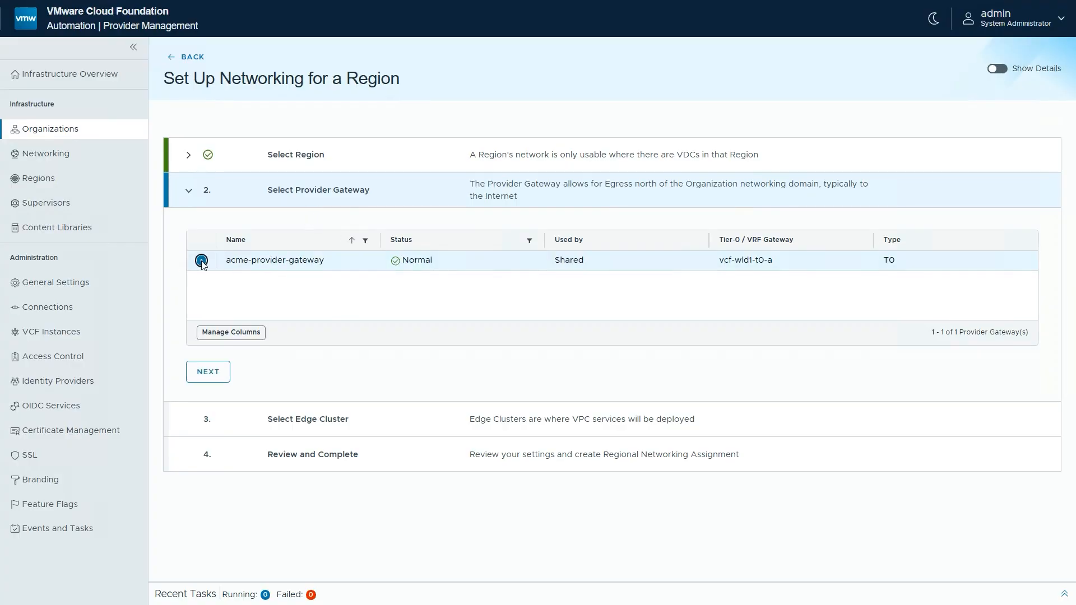
click(212, 379)
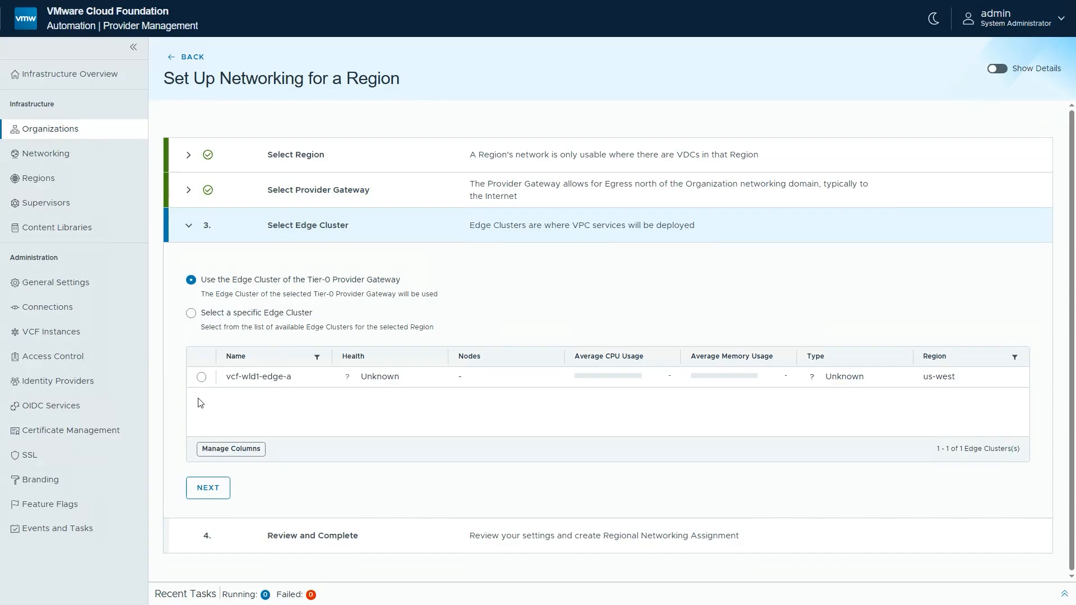
click(209, 489)
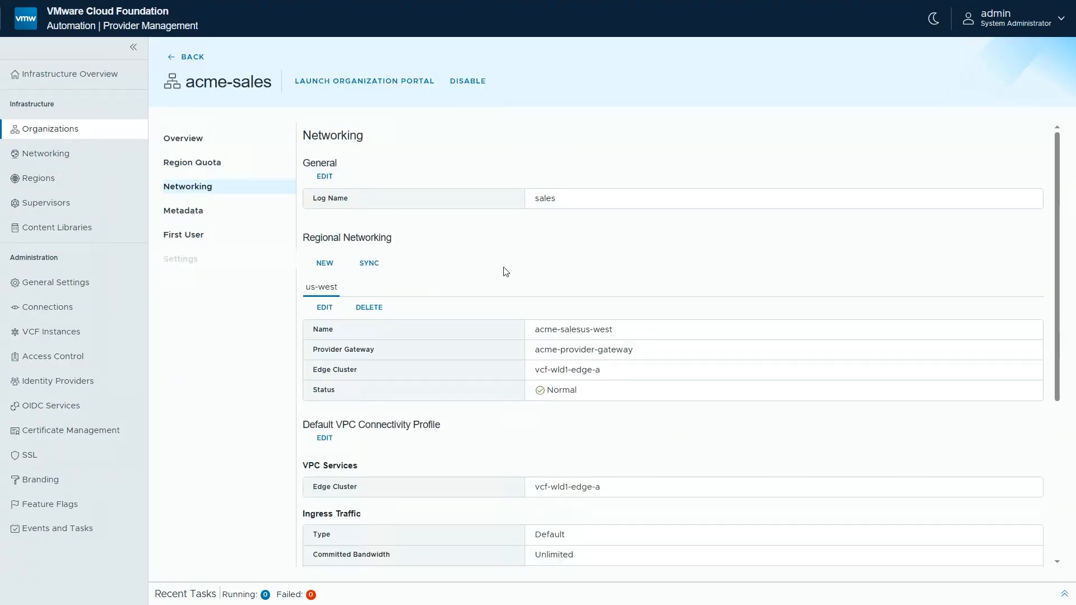
Allow the acme-sales organization to create subscribed content libraries and save its organization settings
click(180, 259)
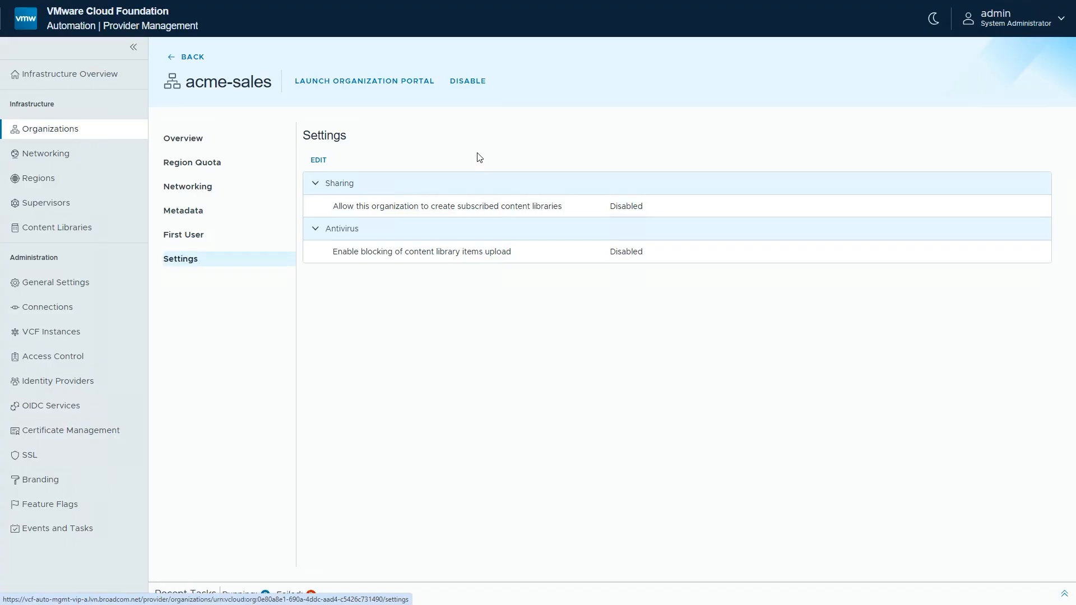
click(318, 160)
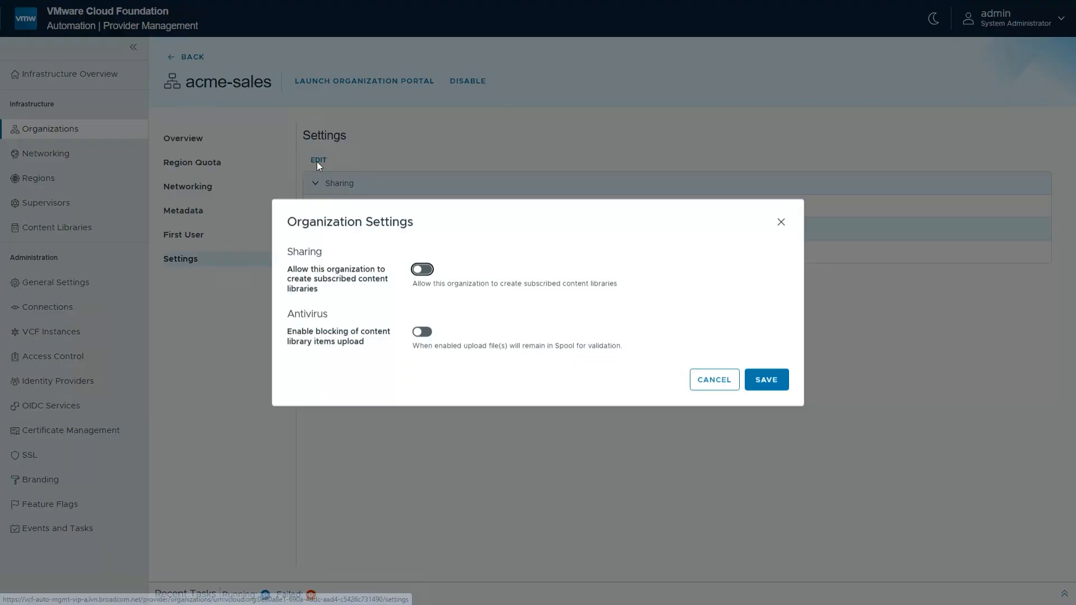
click(422, 270)
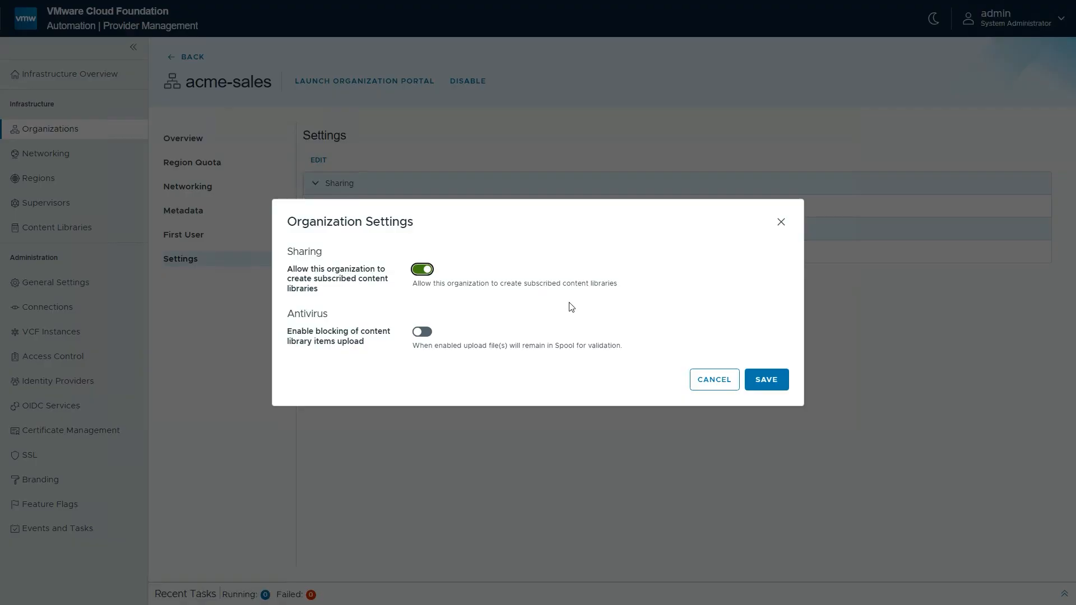
click(772, 387)
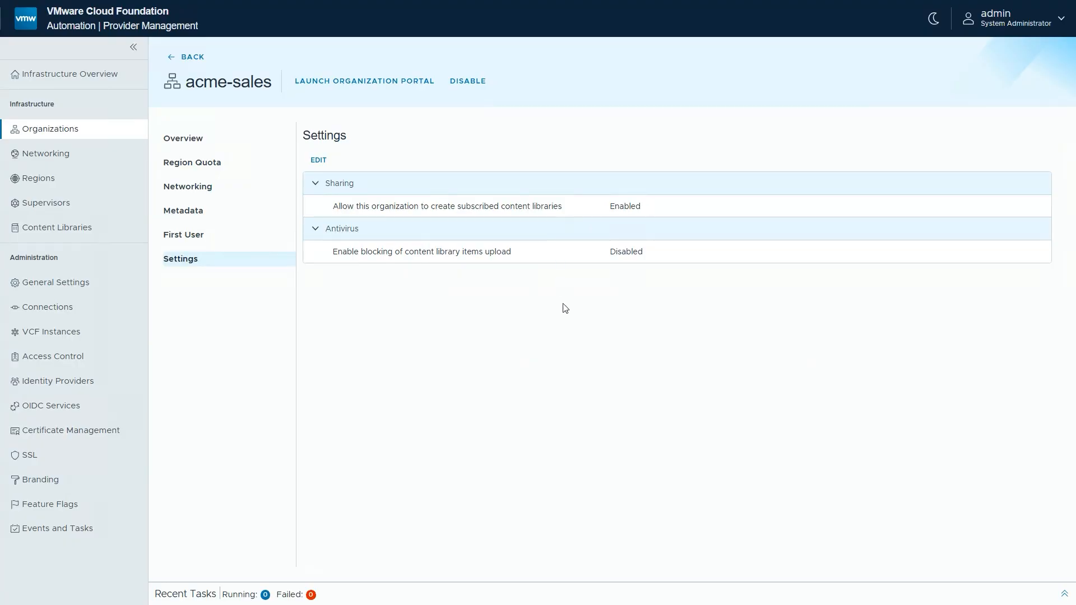
Launch the acme-sales organization portal and sign out of the current admin session there
click(365, 81)
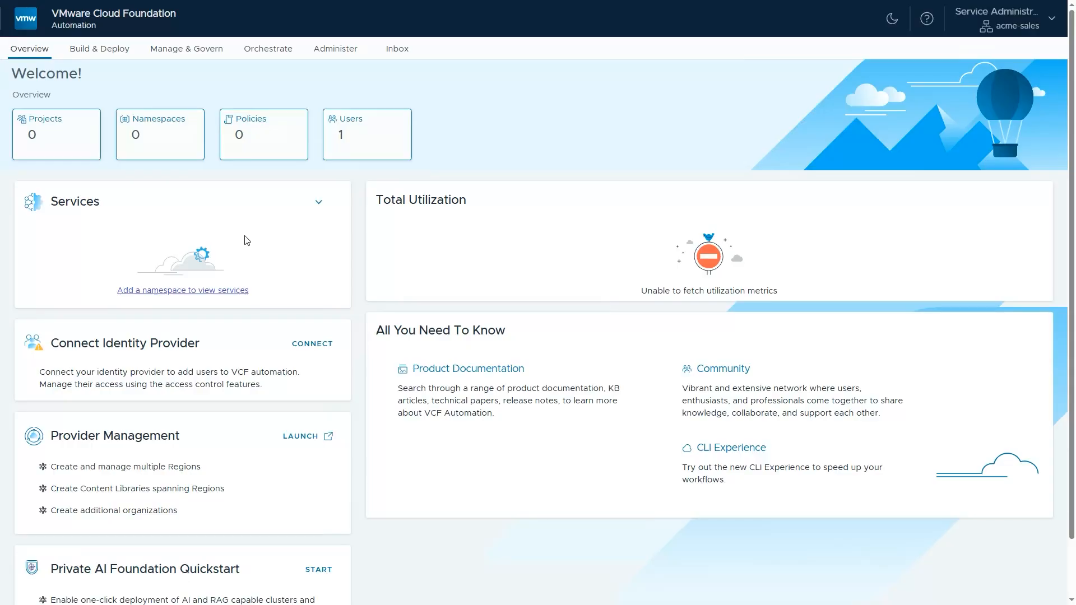
click(1026, 27)
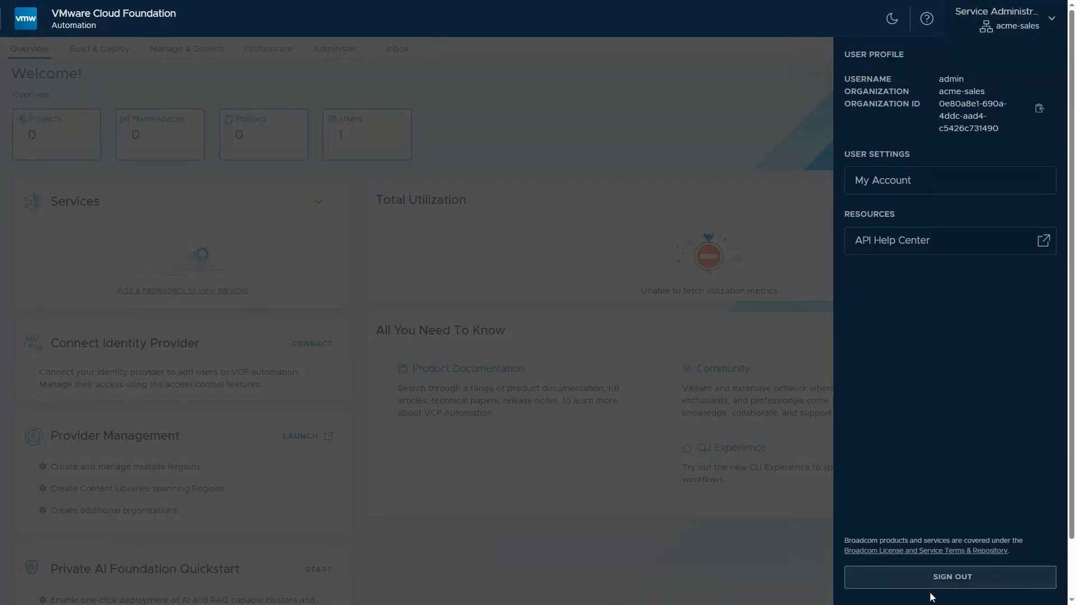
click(946, 577)
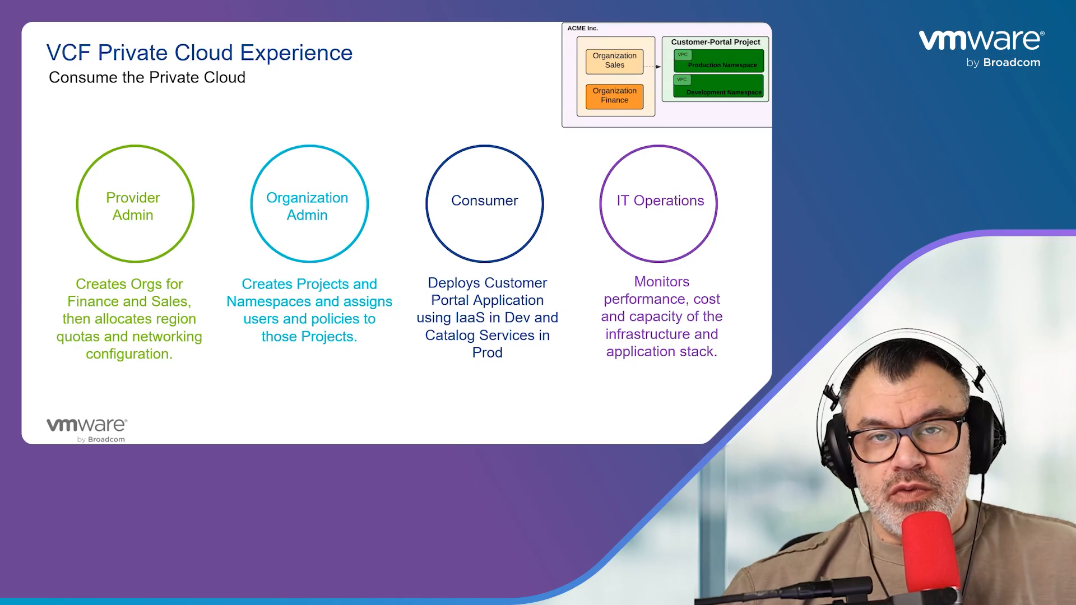